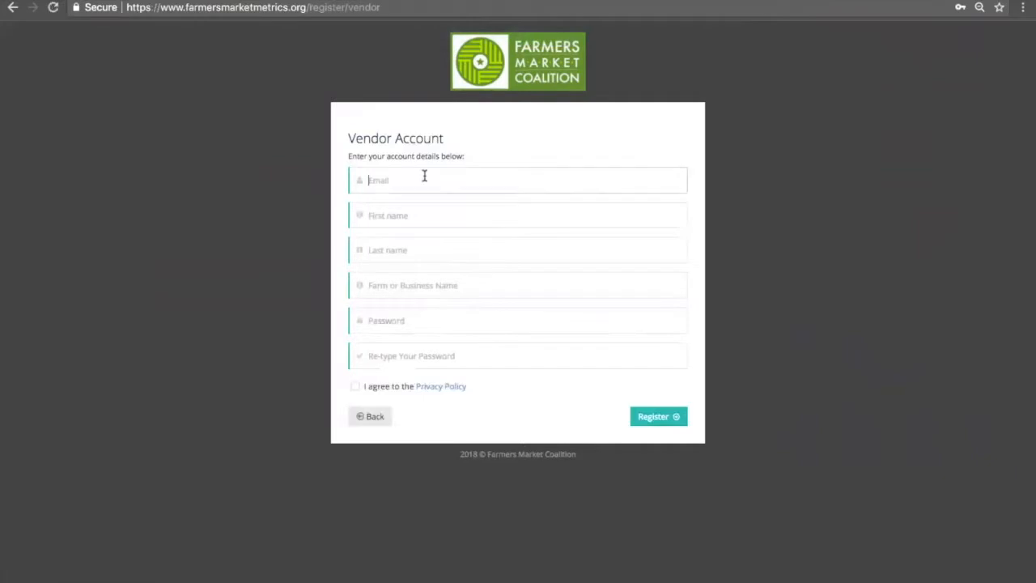
Enter the owner's first and last name and the business name Sam's Eggs
key(Tab)
text(Sam)
key(Tab)
text(S)
key(Tab)
text(Sam's Eggs)
Enter and confirm the account password, and agree to the Privacy Policy
key(Tab)
text(p)
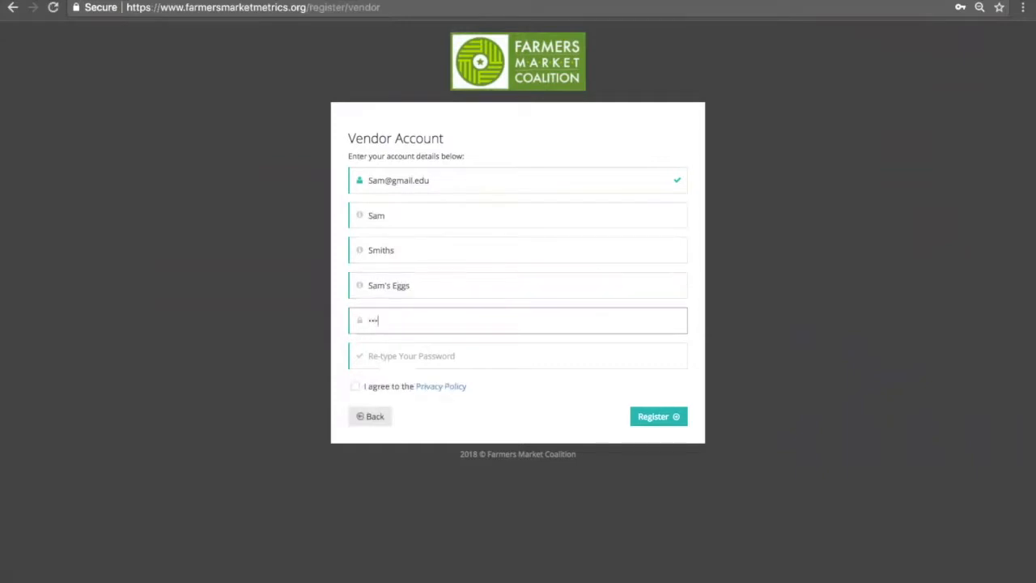
key(Tab)
text(passwor)
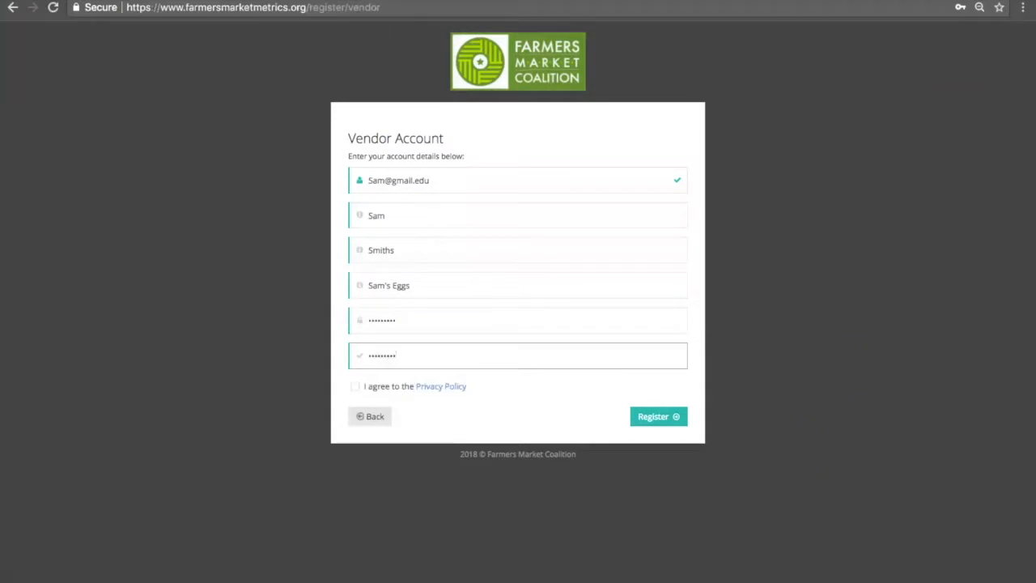
click(355, 387)
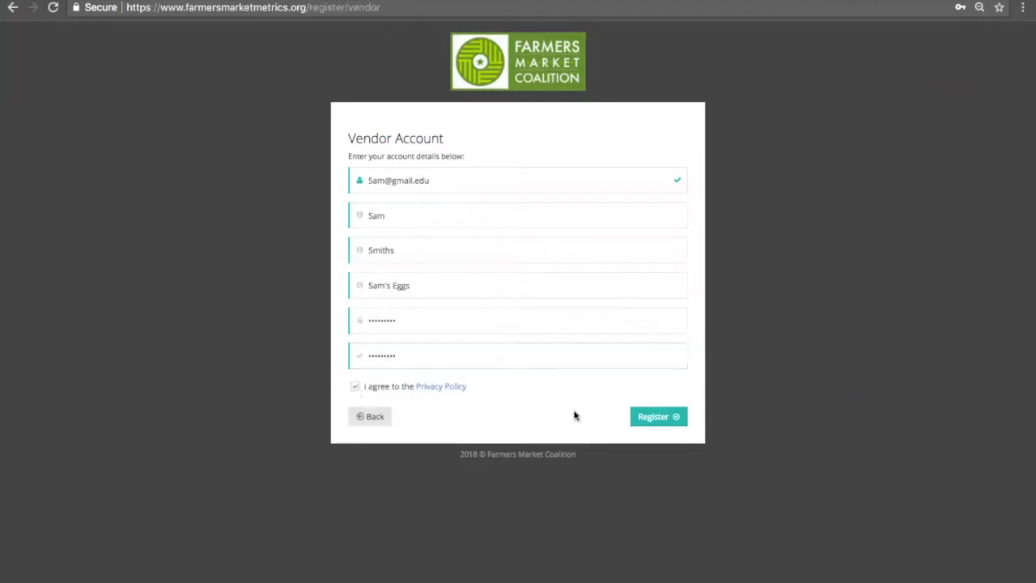
Register the account, then enter the owner's name and Sam's Eggs in the vendor profile
click(645, 417)
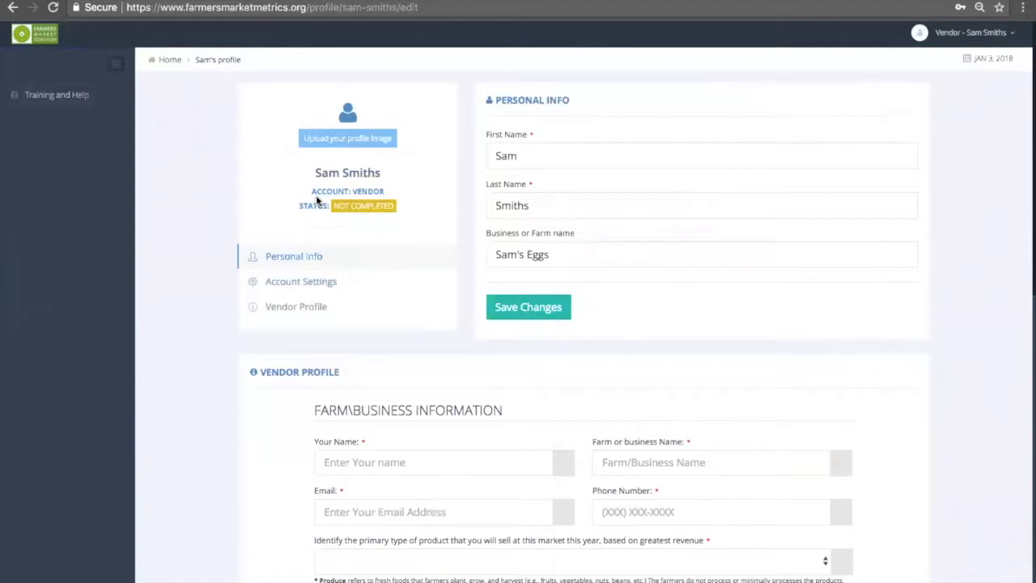
click(316, 305)
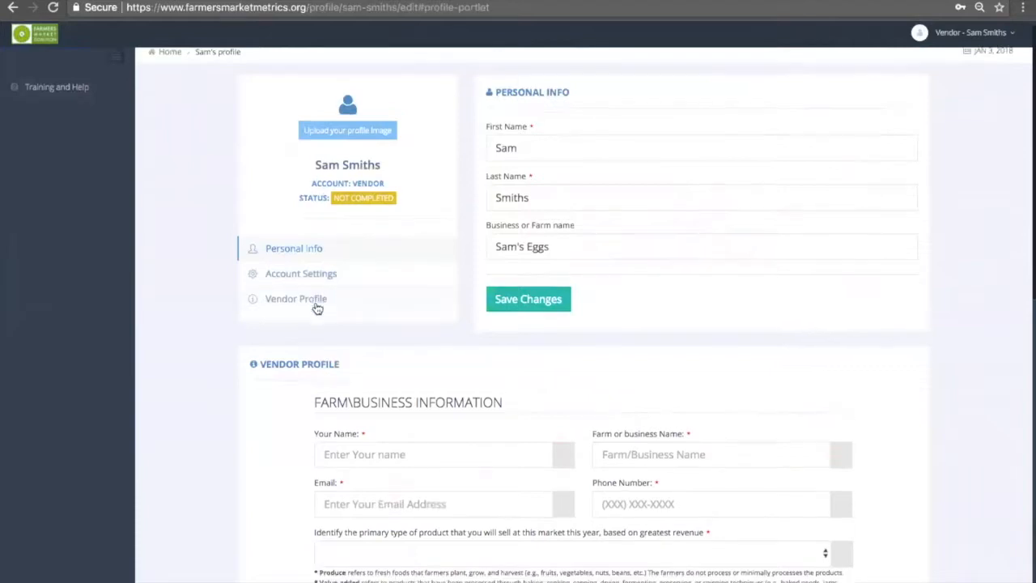
click(345, 153)
key(Tab)
text(Sam's Eggs)
Add the vendor's e-mail address and phone number to the profile
key(Tab)
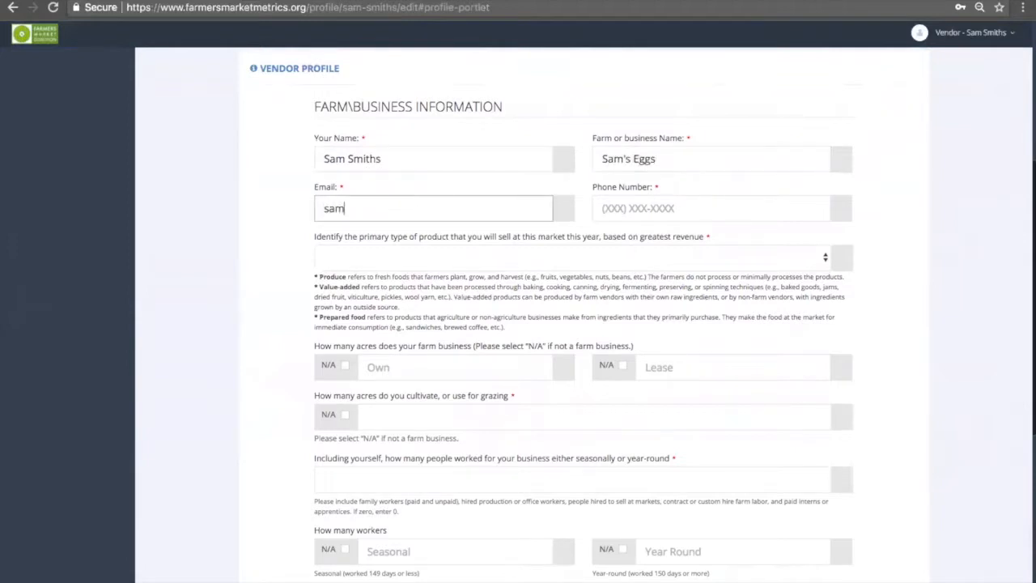
key(Tab)
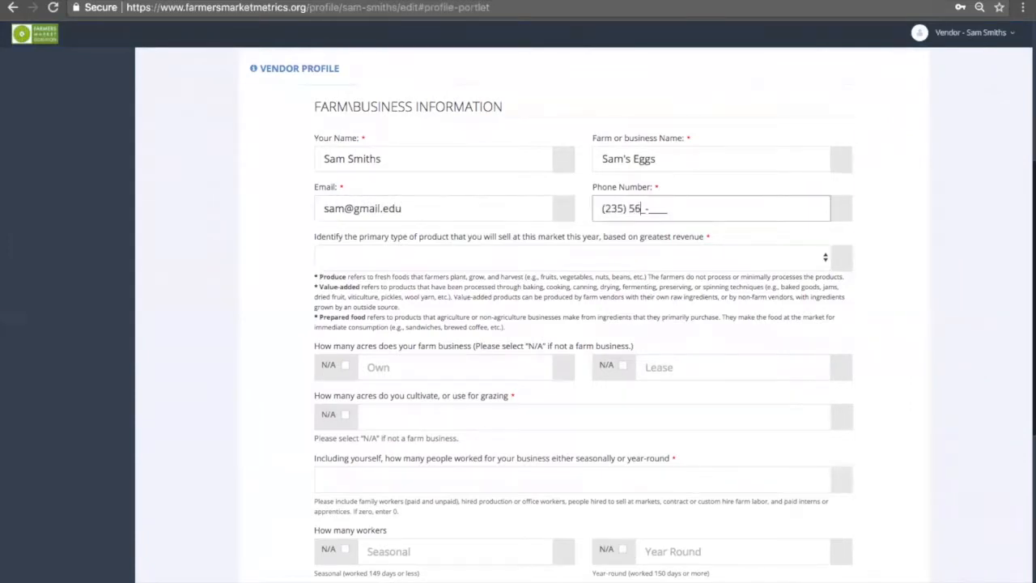
Set Eggs as primary product, 45 owned acres, leased acres N/A, and 45 cultivated acres
click(826, 259)
click(684, 313)
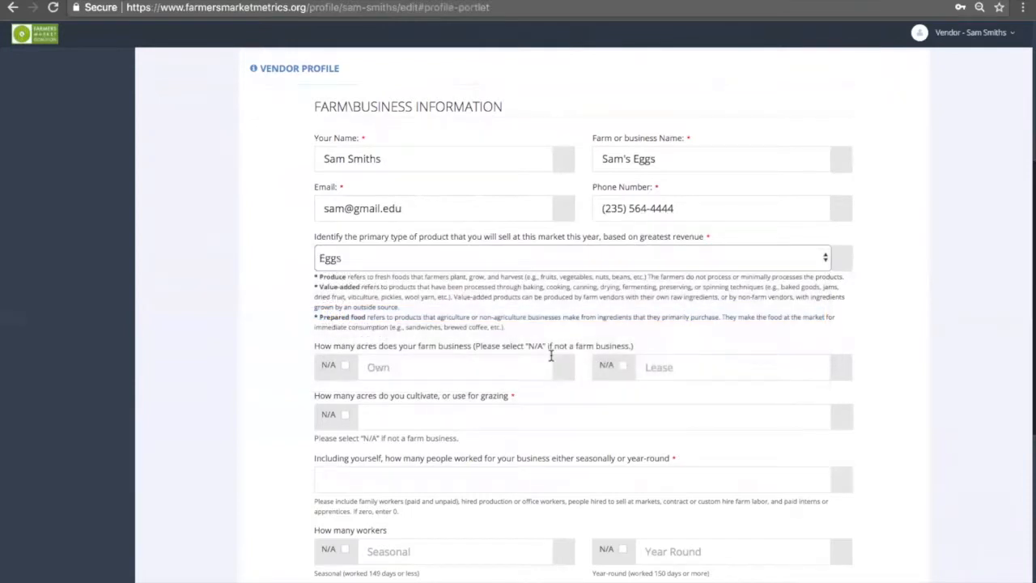
click(429, 365)
text(45)
click(623, 365)
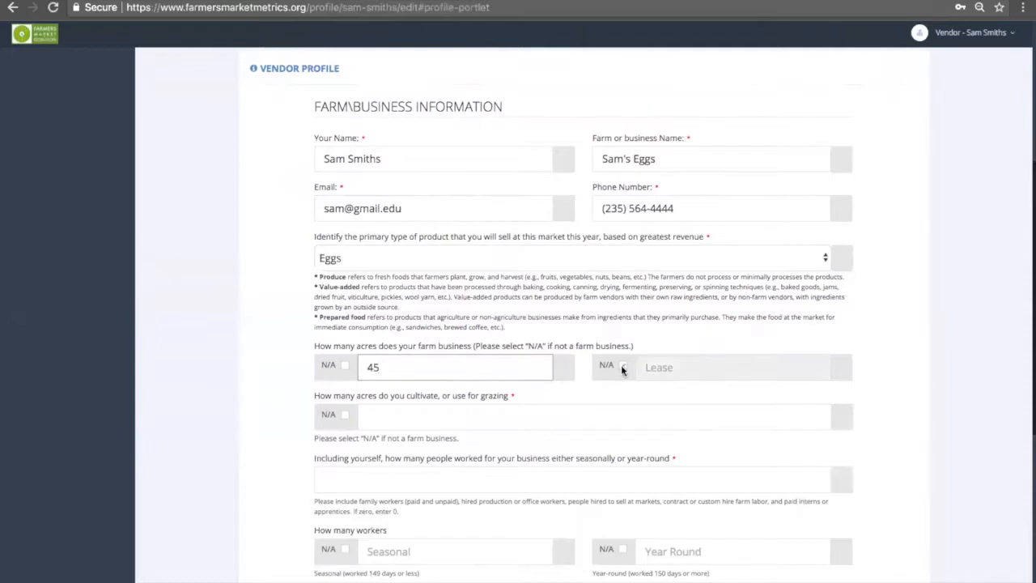
click(391, 417)
text(45)
Enter 14 total workers: 10 seasonal and 4 year-round
scroll(551, 391, down, 1)
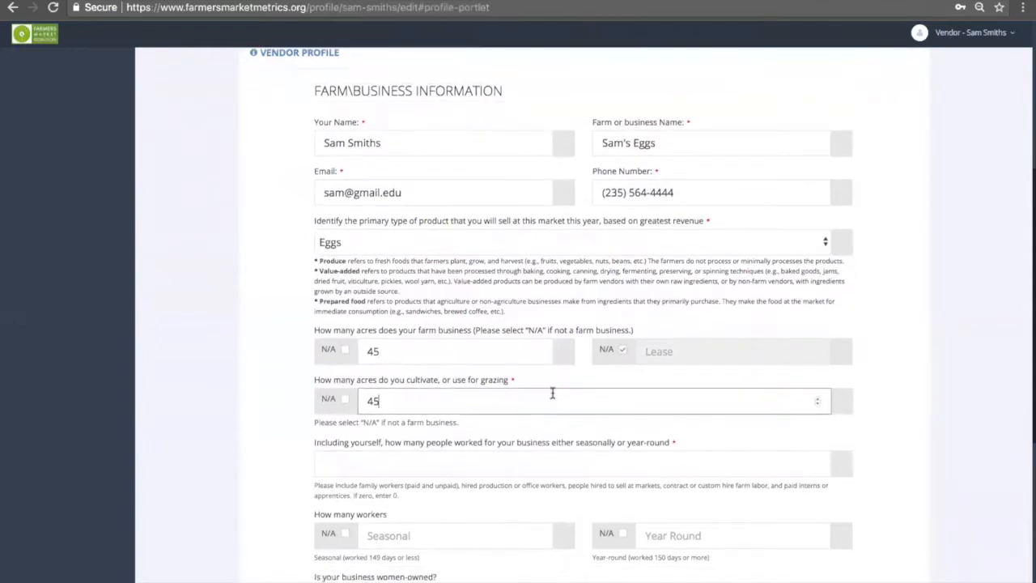
click(594, 458)
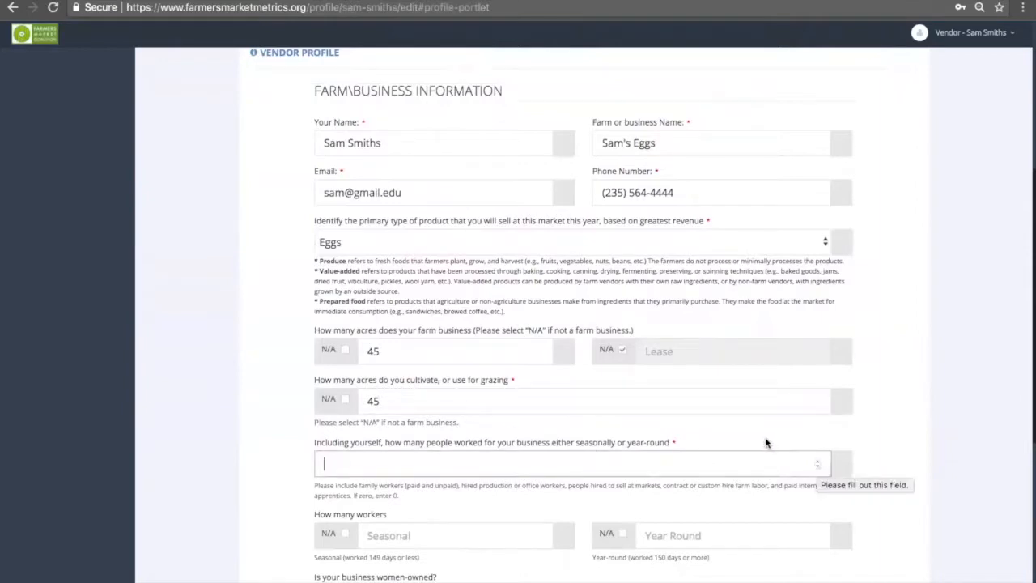
text(14)
click(391, 538)
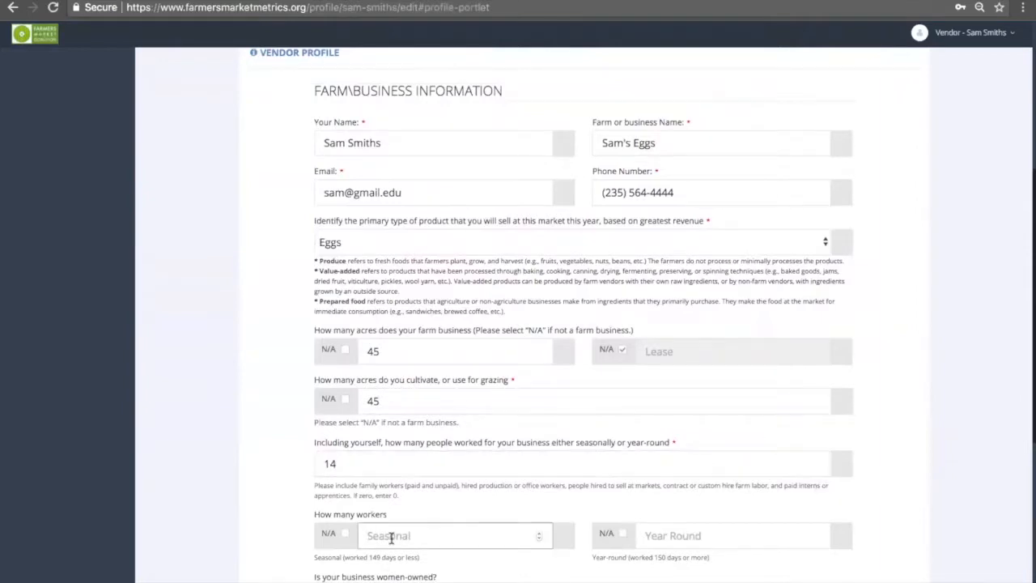
text(10)
click(657, 535)
text(4)
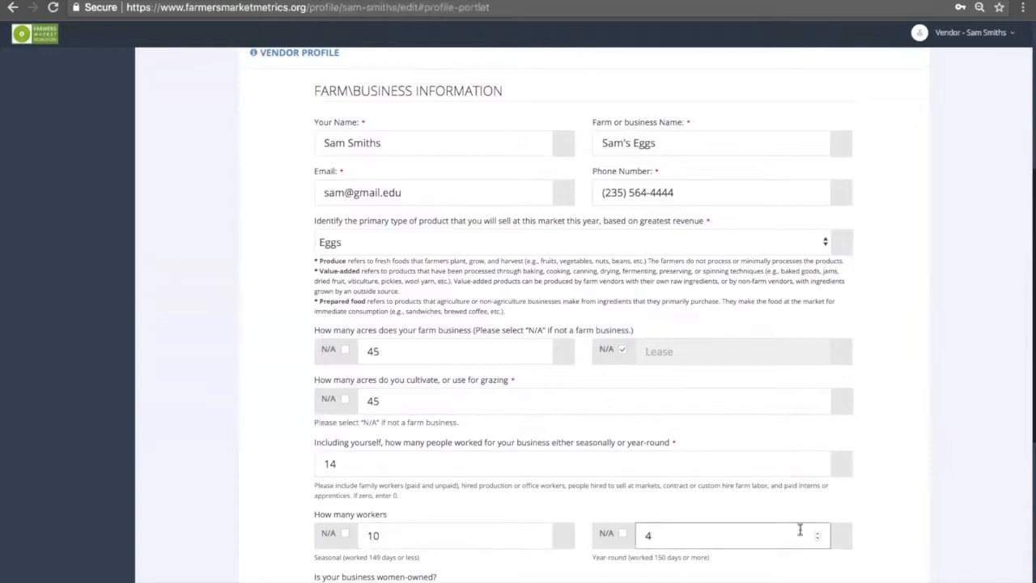
click(871, 539)
scroll(873, 541, down, 1)
scroll(872, 540, down, 5)
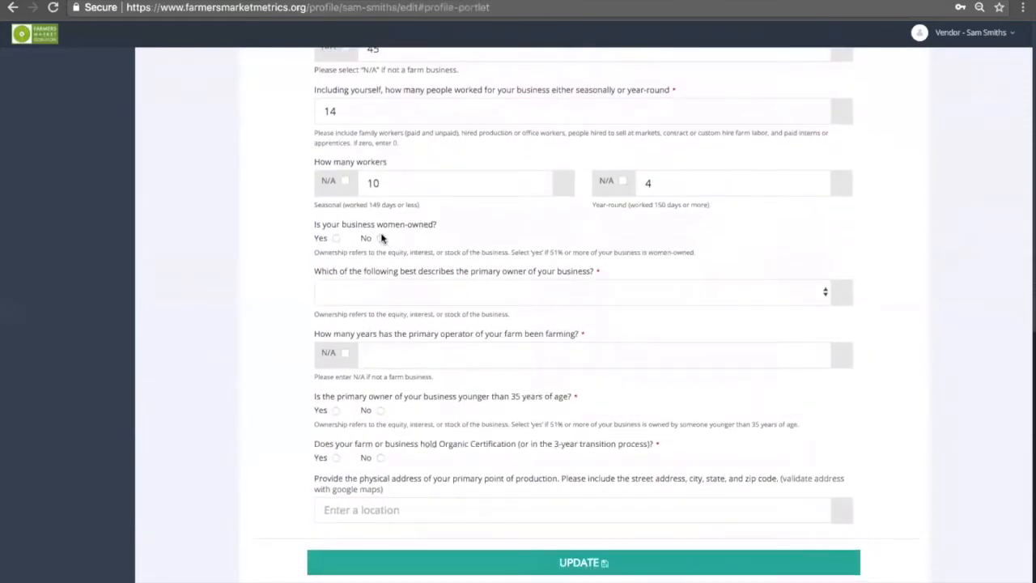
Mark the business as not women-owned, the owner as White, and enter the years farmed
click(381, 239)
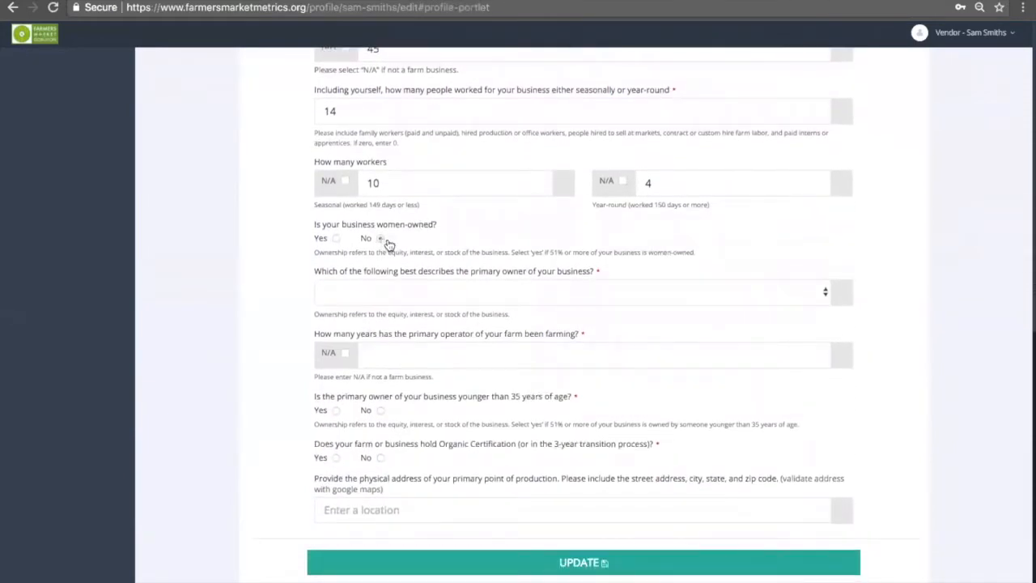
click(478, 299)
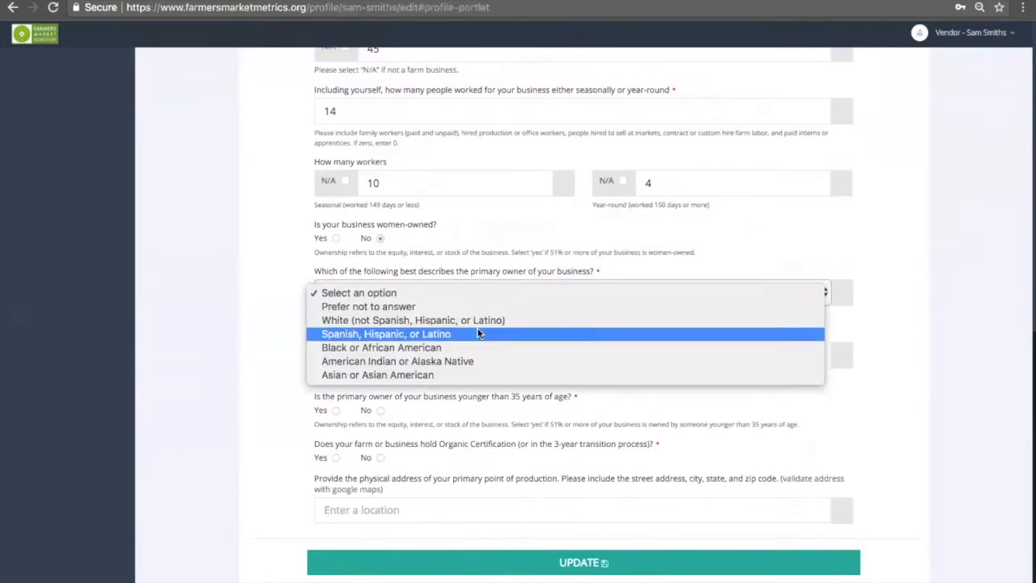
click(475, 319)
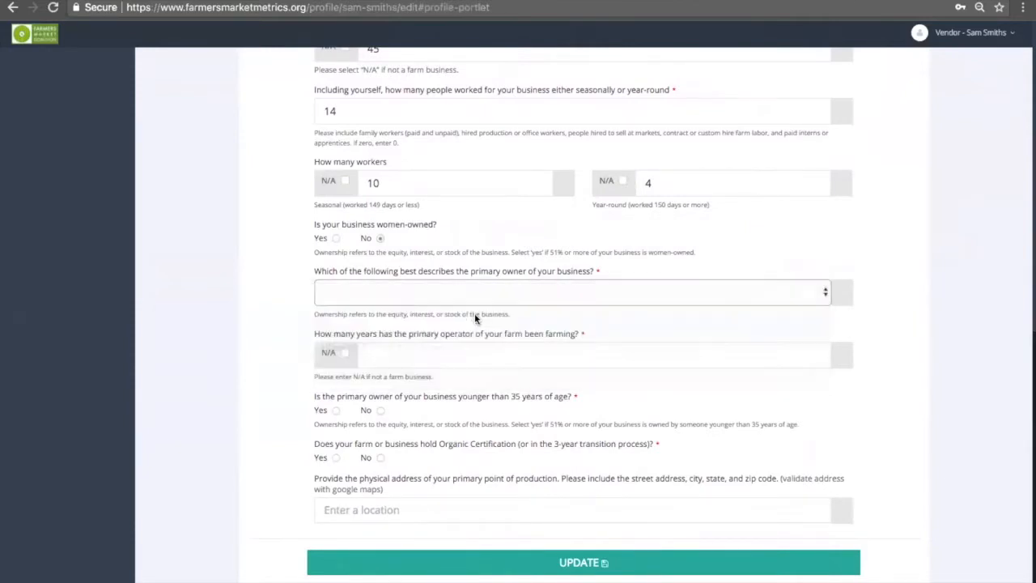
click(437, 354)
text(14)
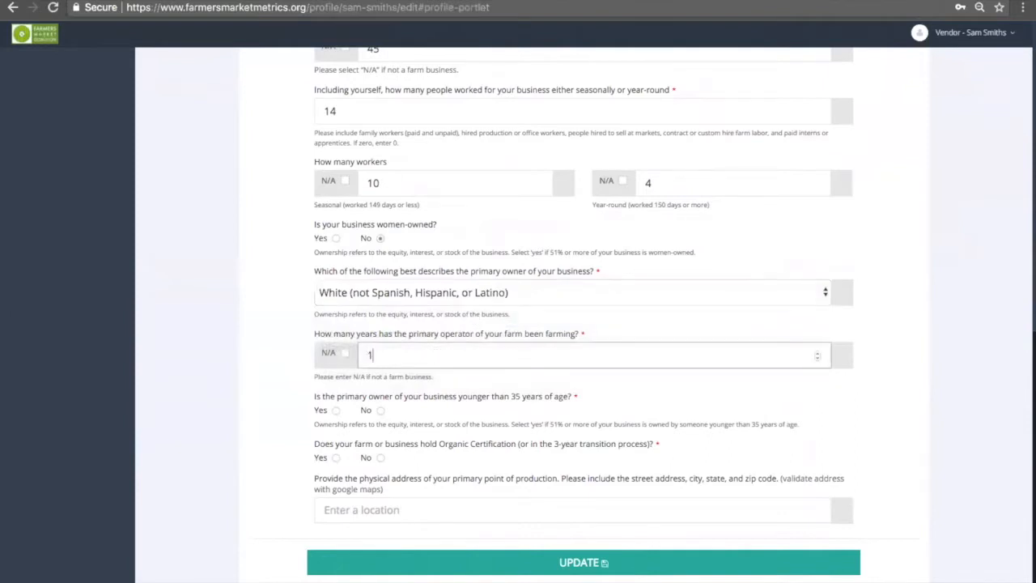
Answer Yes to owner under 35 and No to organic, then enter the production address
click(335, 412)
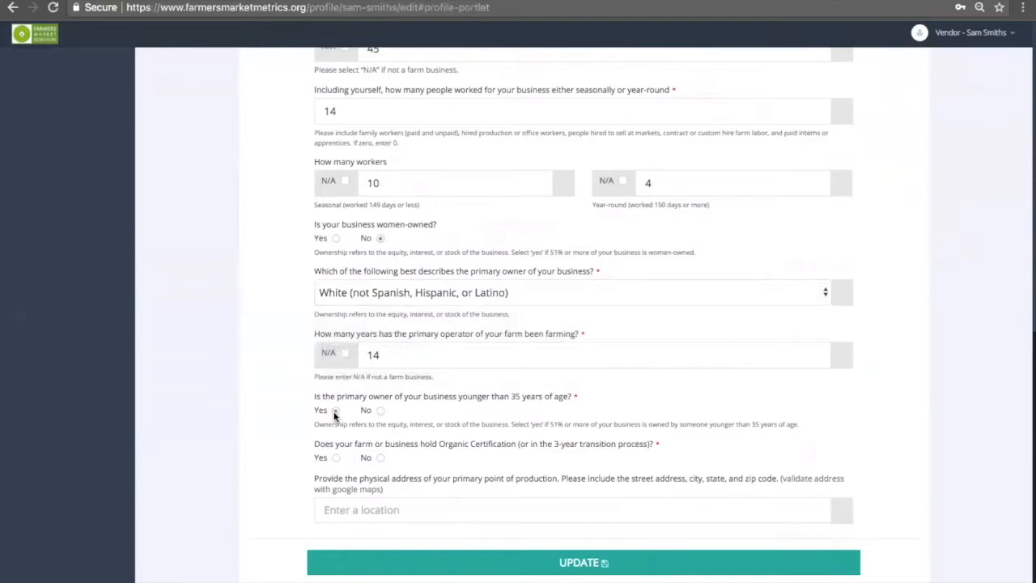
click(380, 458)
click(383, 508)
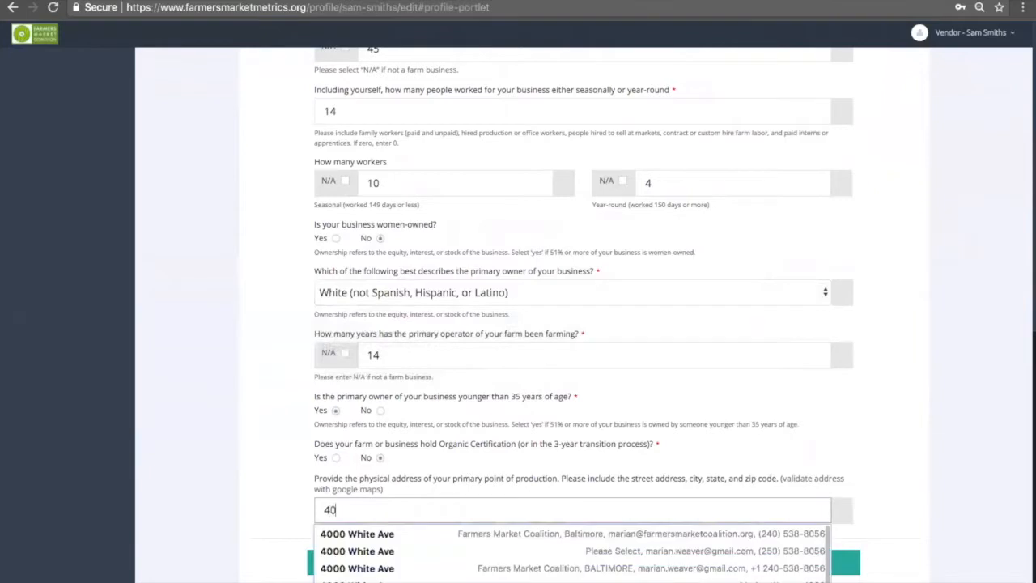
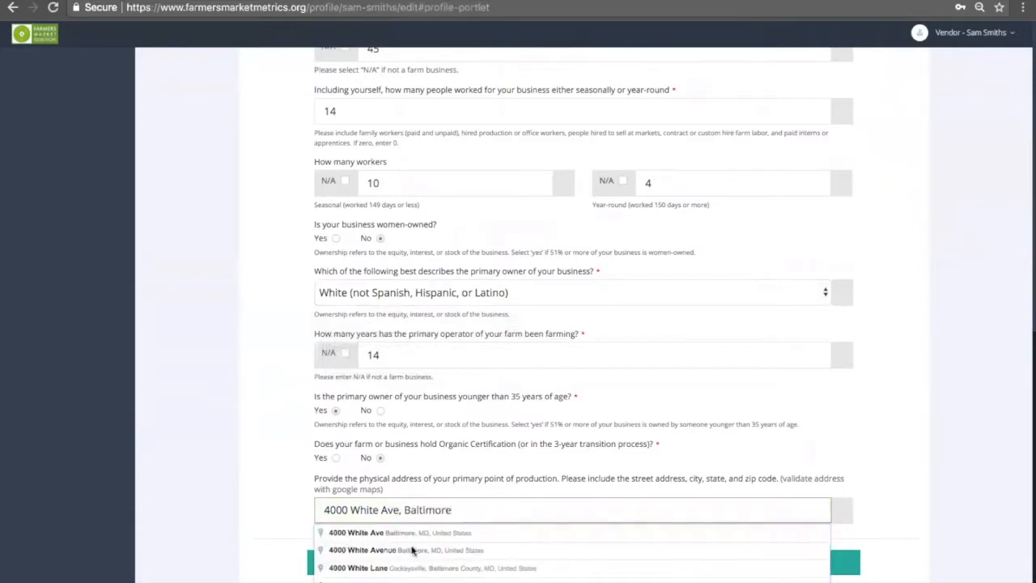
Validate the production address with the first suggestion and save the profile with UPDATE
click(412, 534)
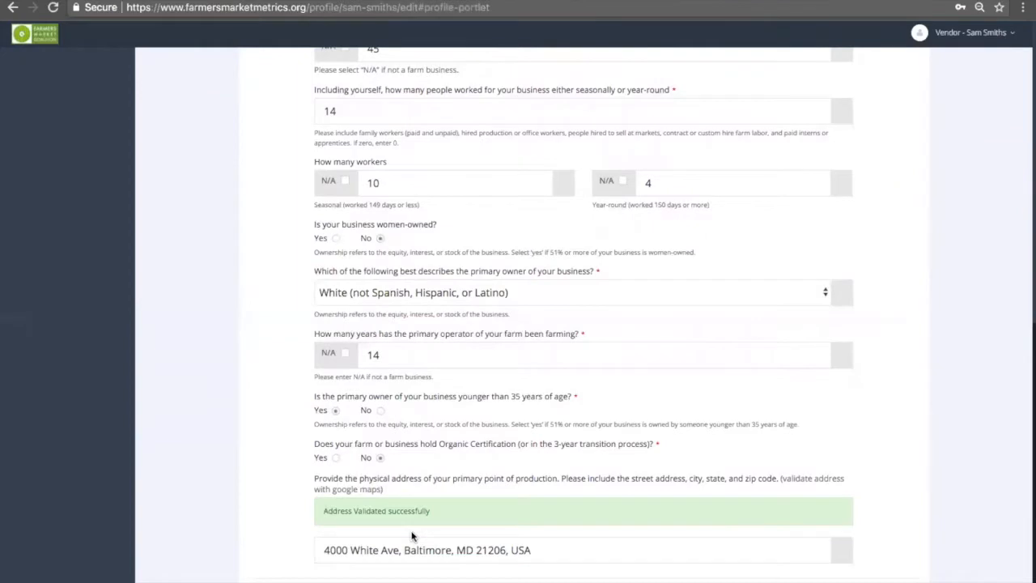
scroll(435, 496, down, 2)
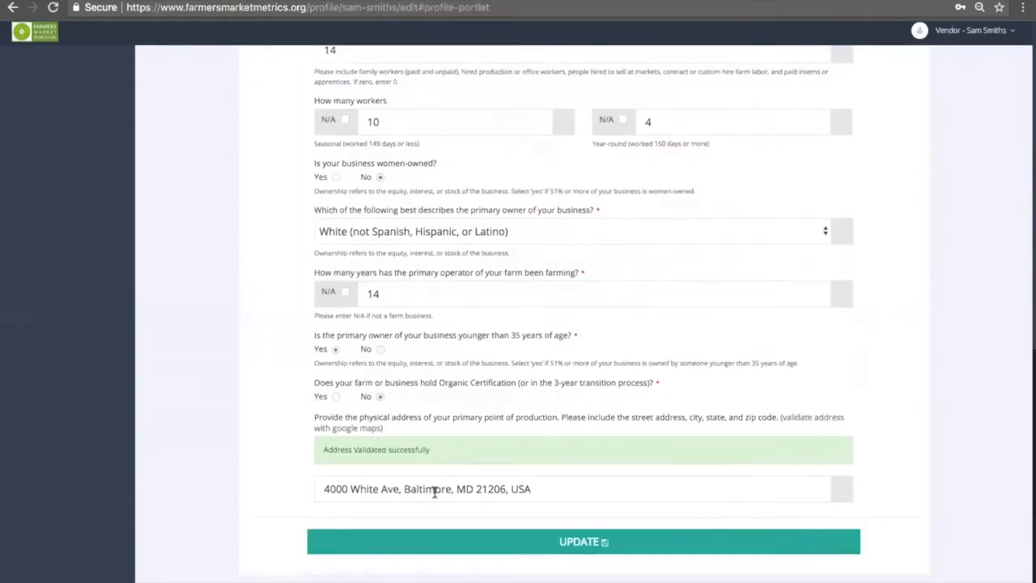
click(511, 543)
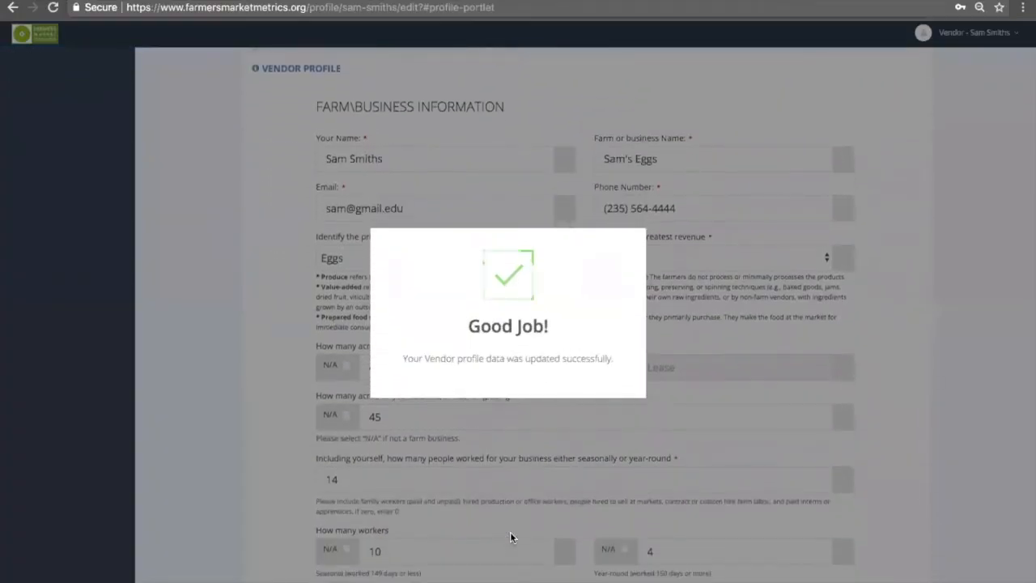
scroll(500, 188, up, 4)
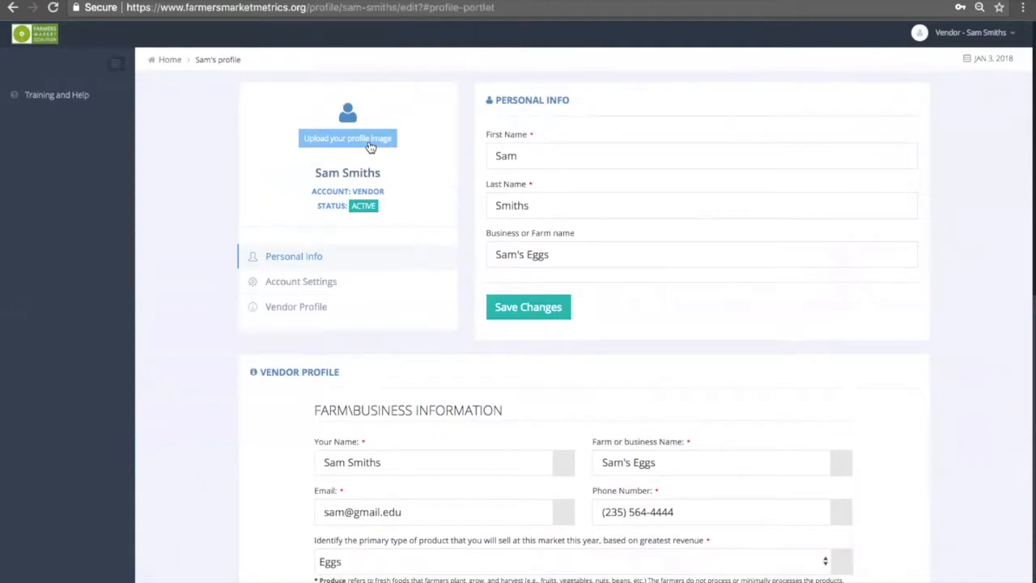
Open the vendor's Account Settings and go back to the Personal info page
click(326, 282)
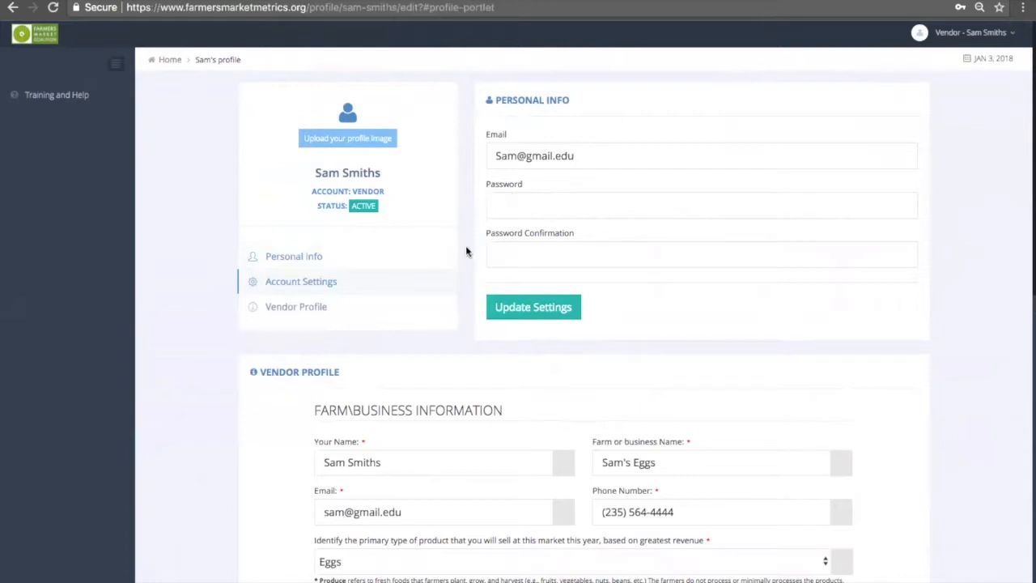
click(446, 261)
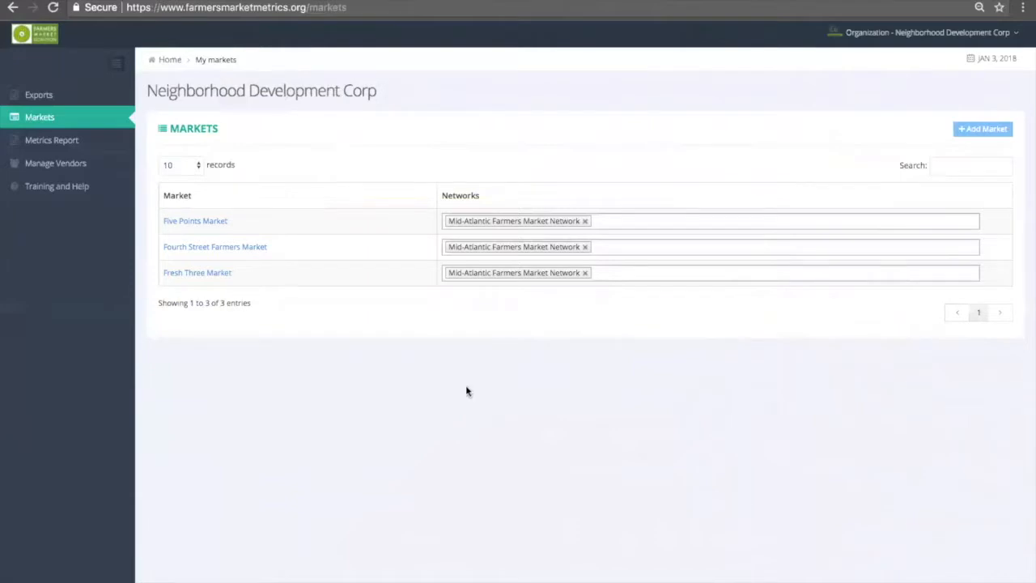
In Manage Vendors, pick Fresh Three Market, search 'Sam's' and add Sam's Eggs as a vendor
click(52, 165)
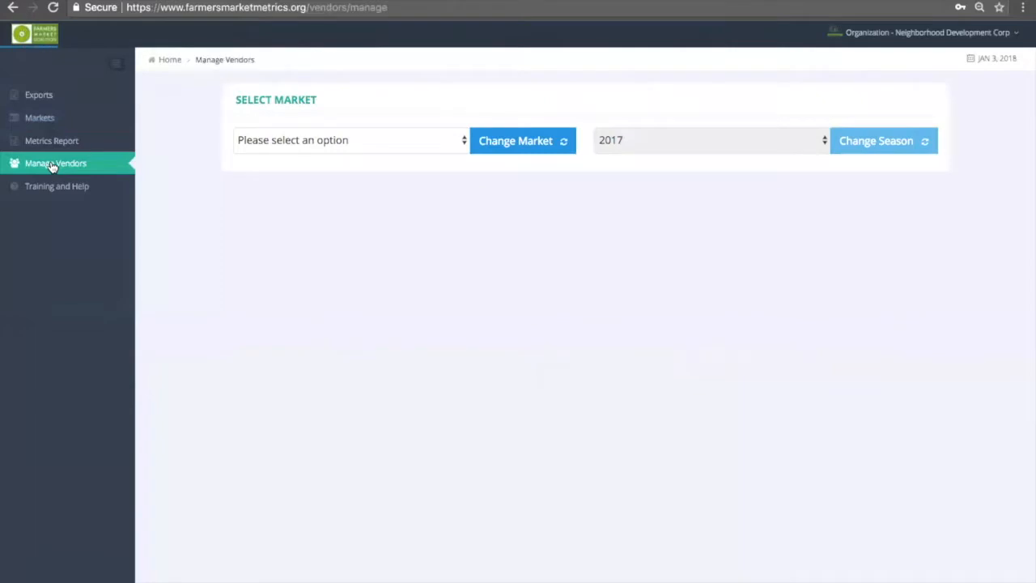
click(353, 139)
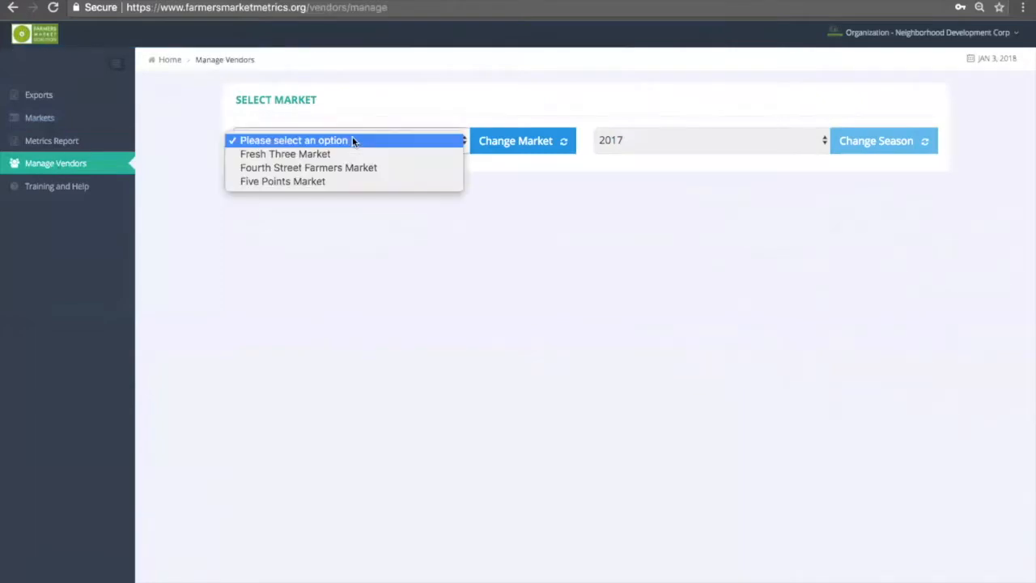
click(351, 154)
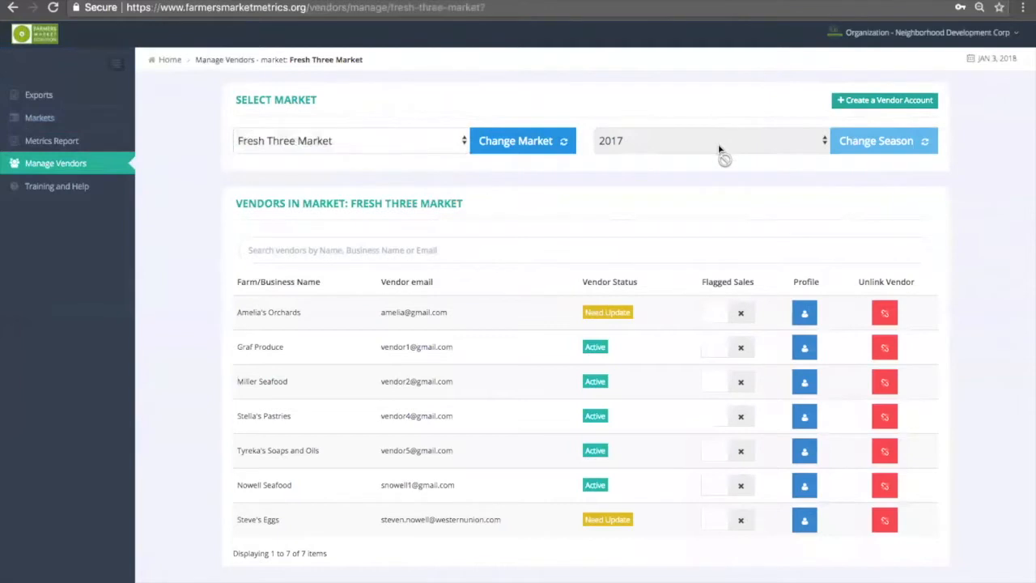
click(341, 249)
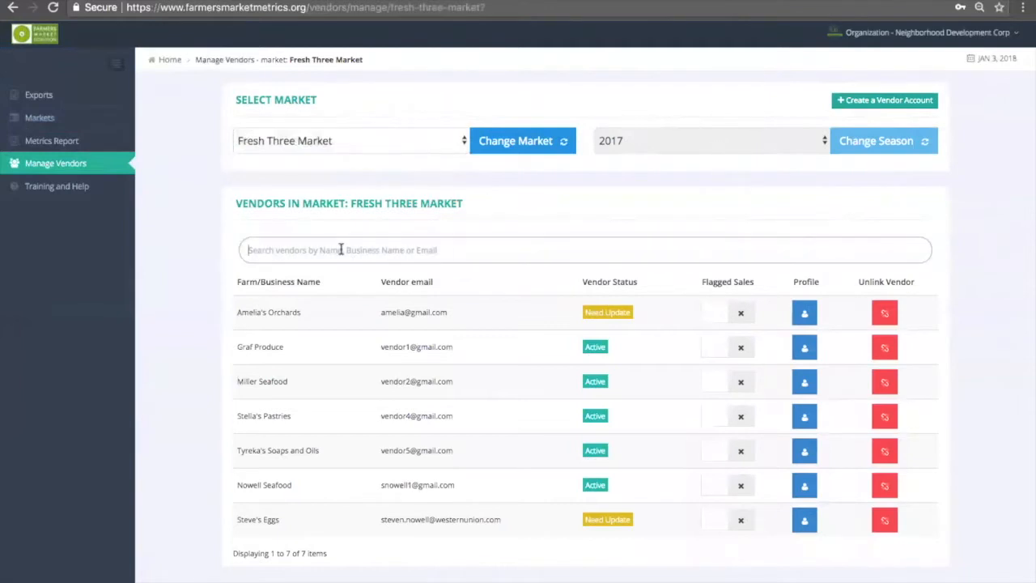
text(Sam's)
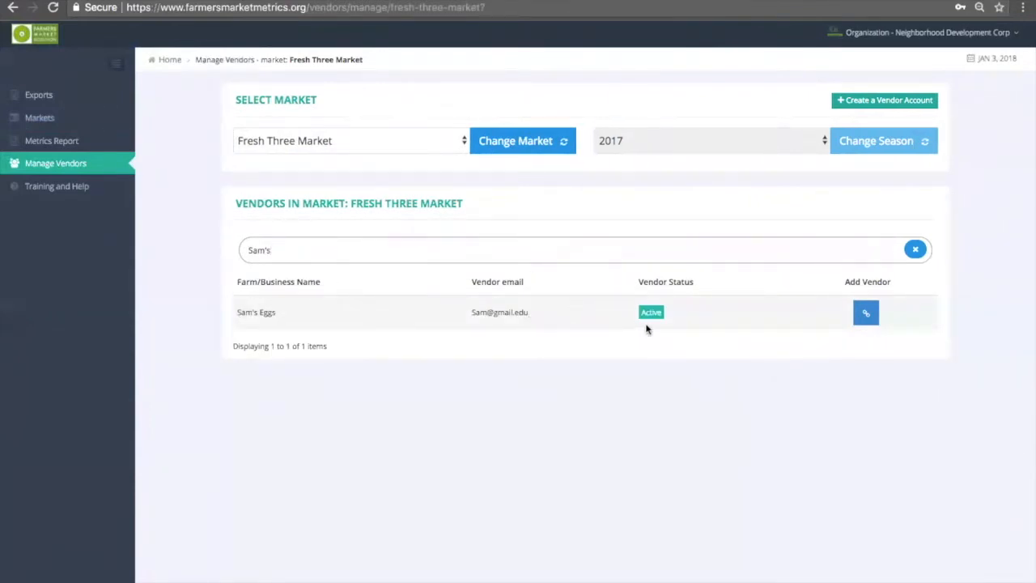
click(863, 313)
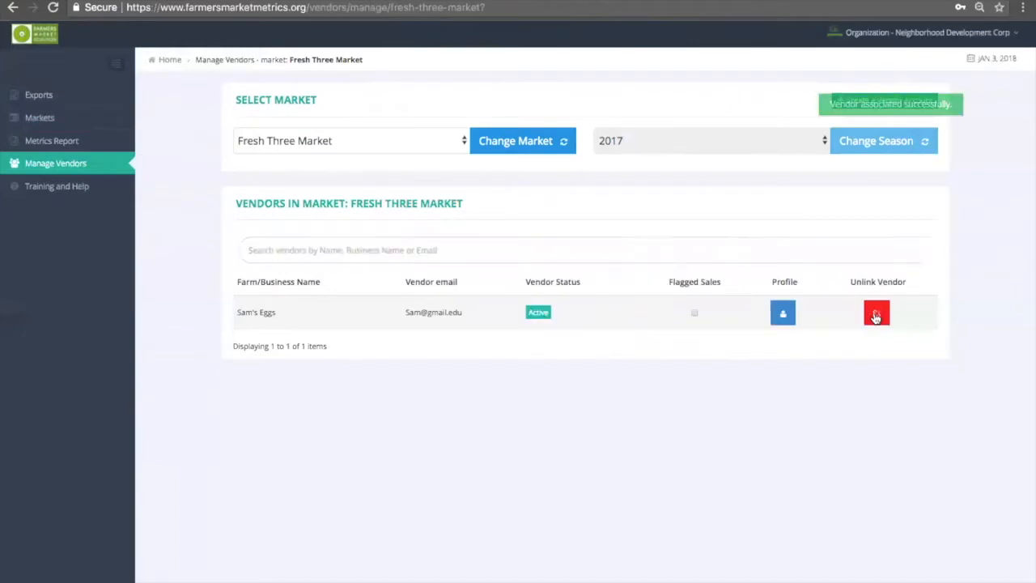
scroll(597, 252, down, 1)
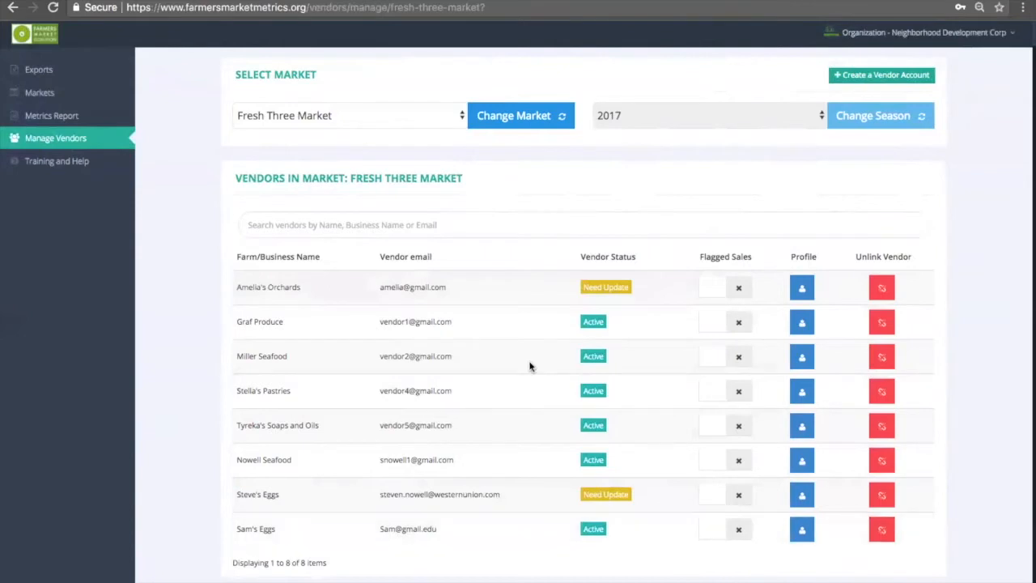
scroll(519, 200, up, 1)
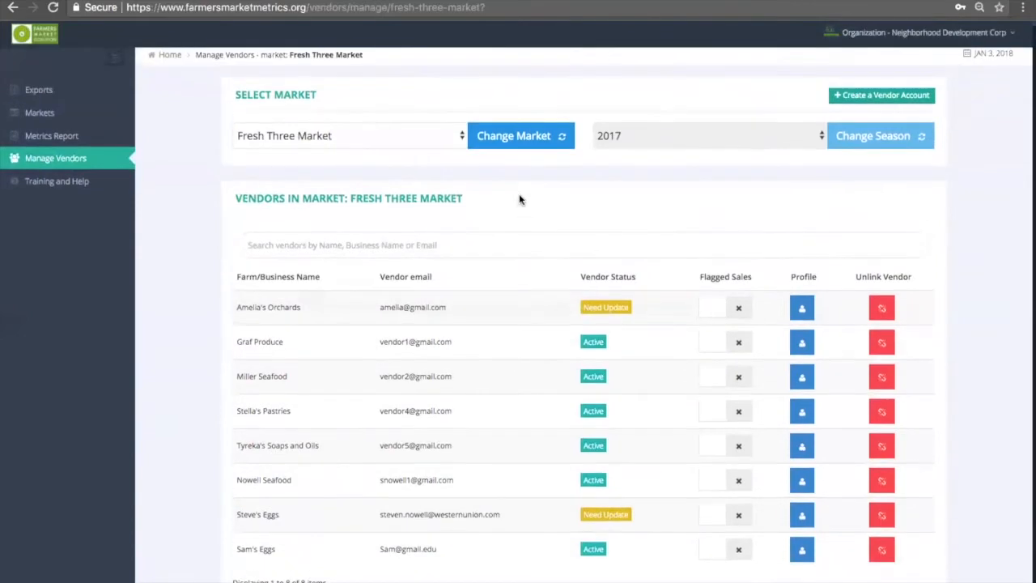
click(387, 243)
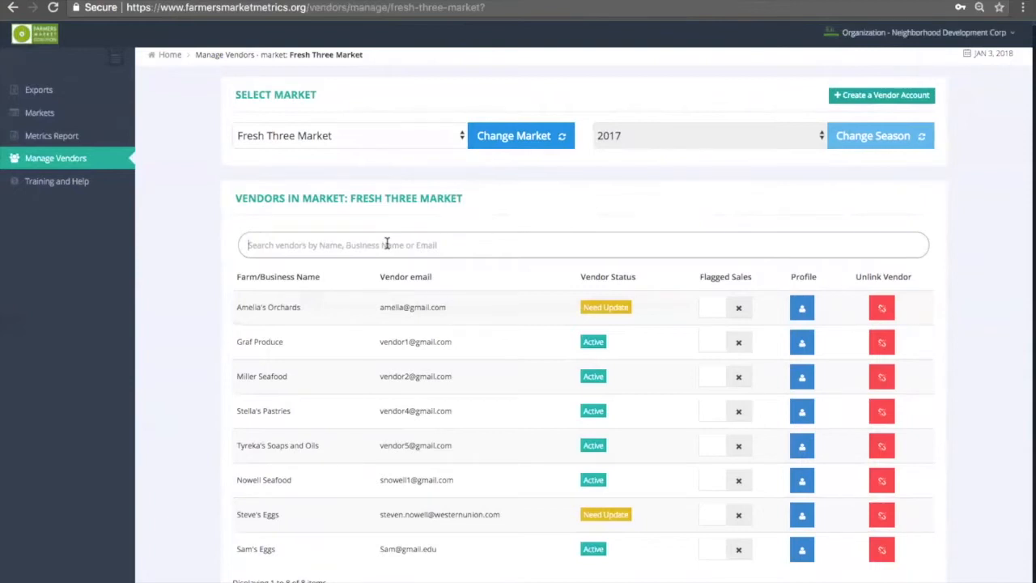
text(Sal)
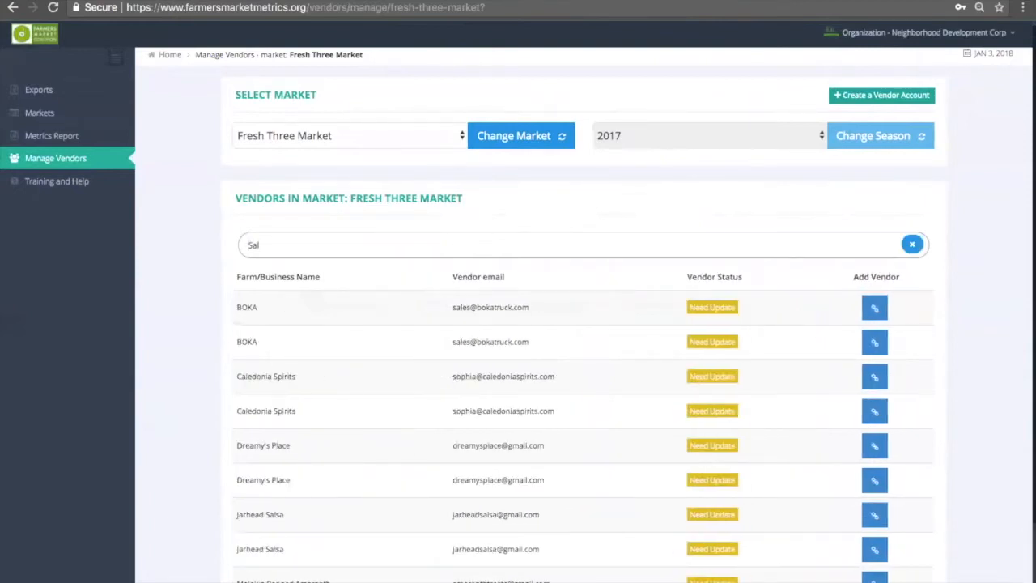
text('s)
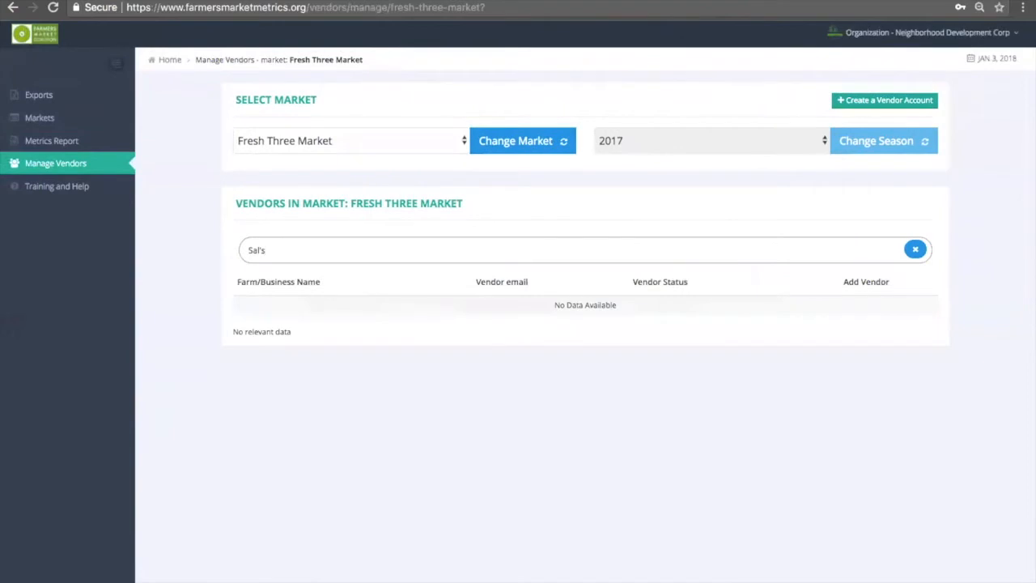
key(BackSpace)
key(BackSpace)
key(BackSpace)
text(salsa)
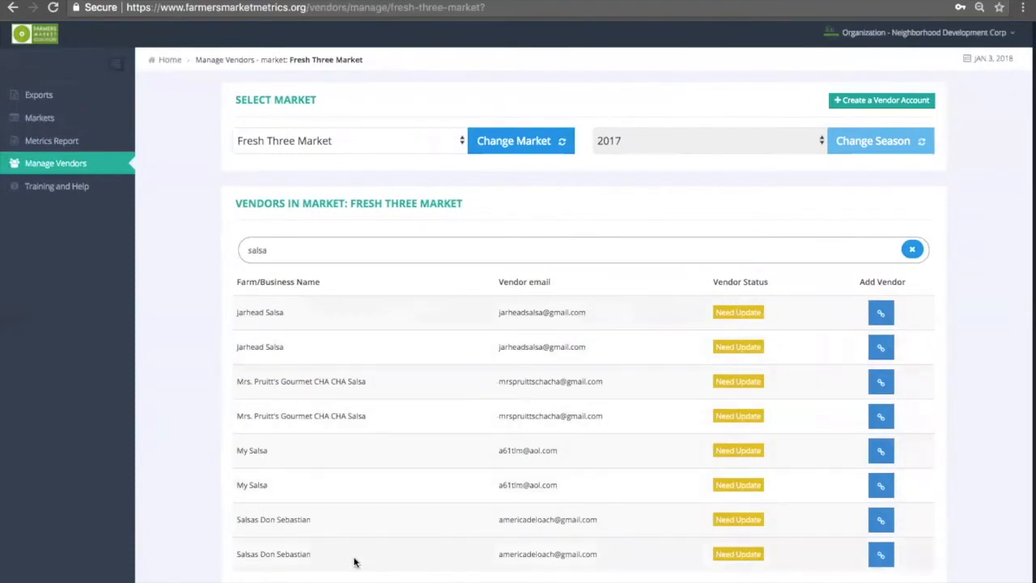
key(BackSpace)
key(BackSpace)
key(BackSpace)
key(BackSpace)
key(BackSpace)
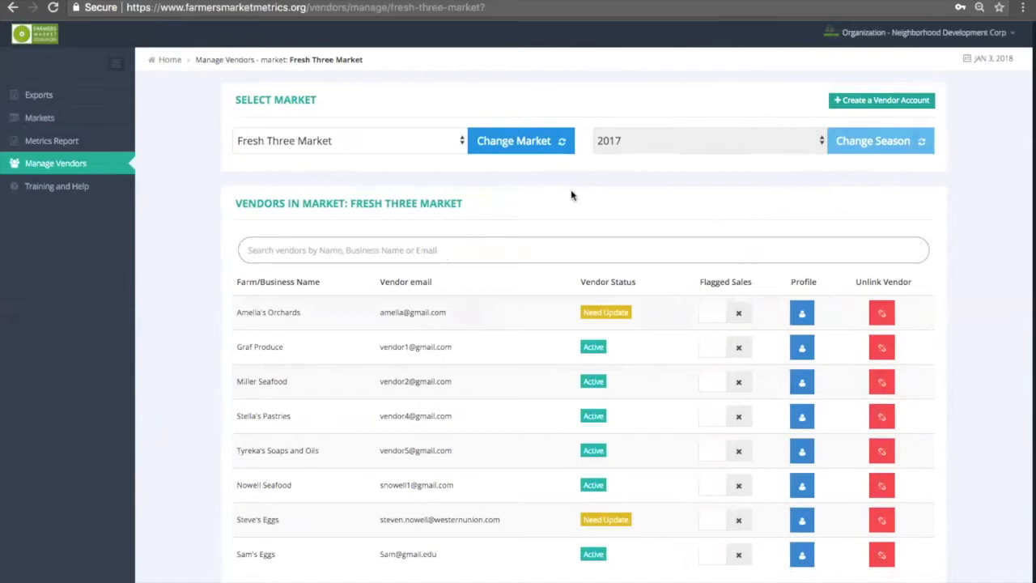
click(862, 103)
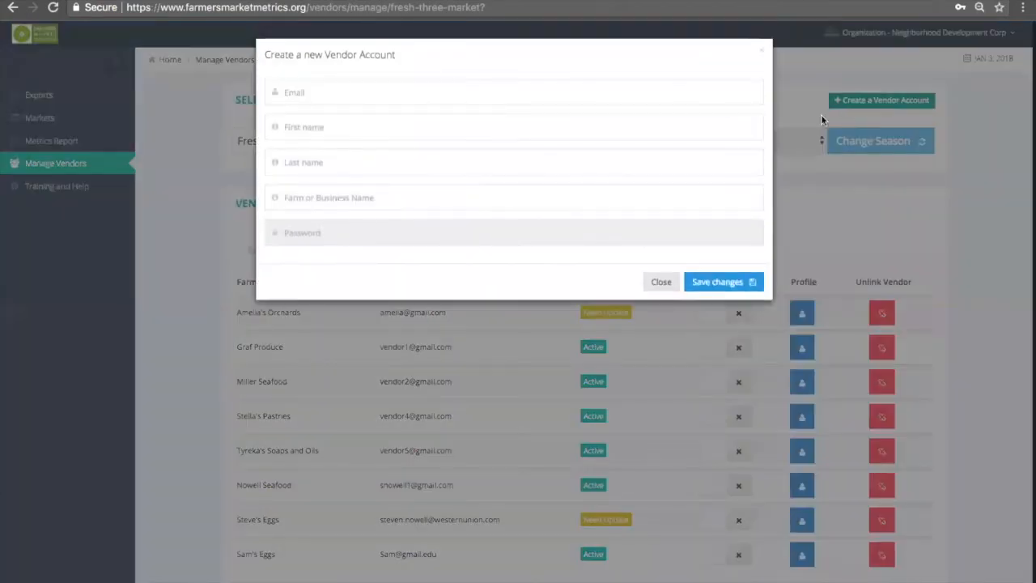
Register Sal's Salsa with the owner's e-mail, first and last name, and save the changes
click(317, 88)
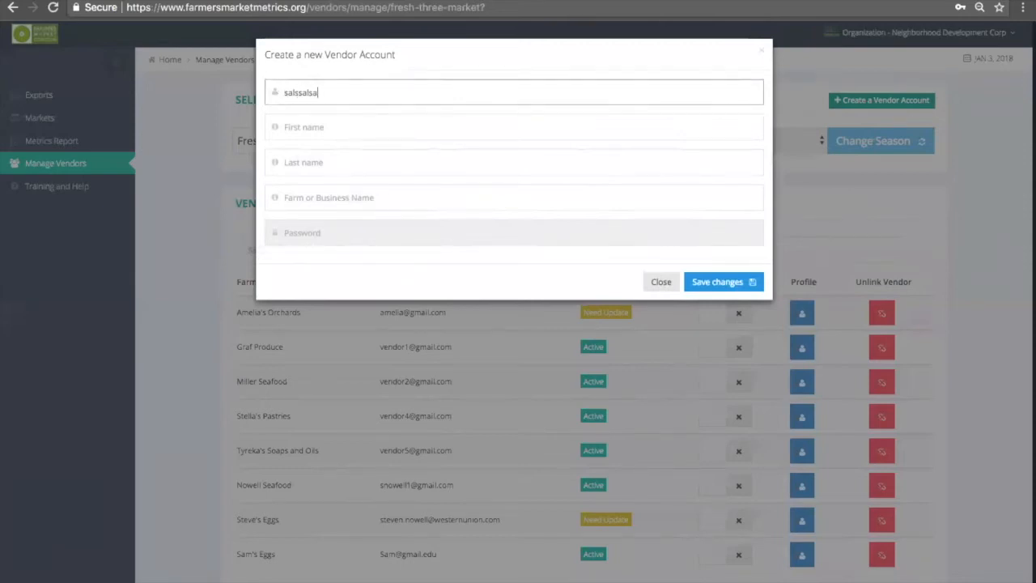
key(Tab)
key(Tab)
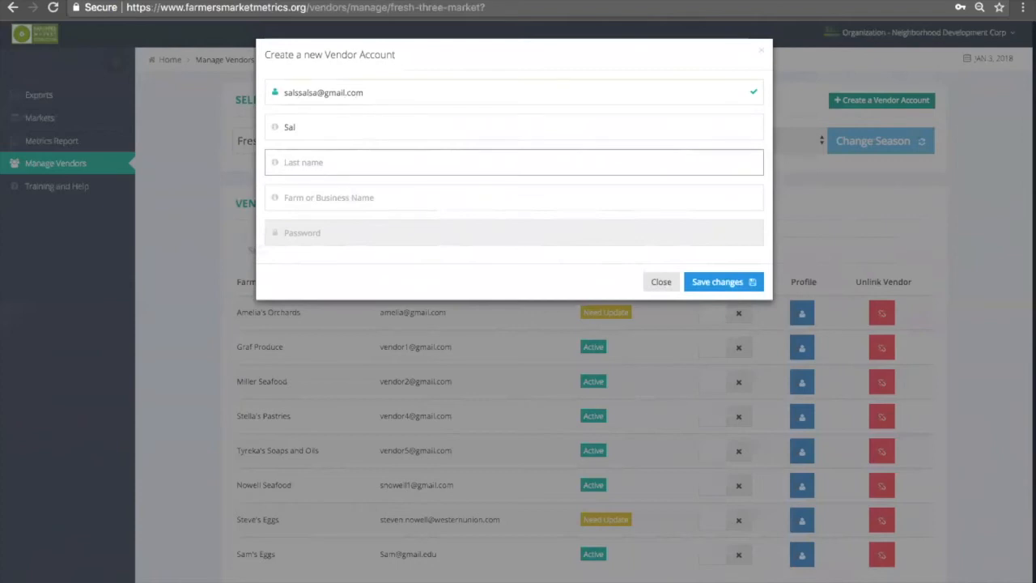
key(Tab)
text(Sal)
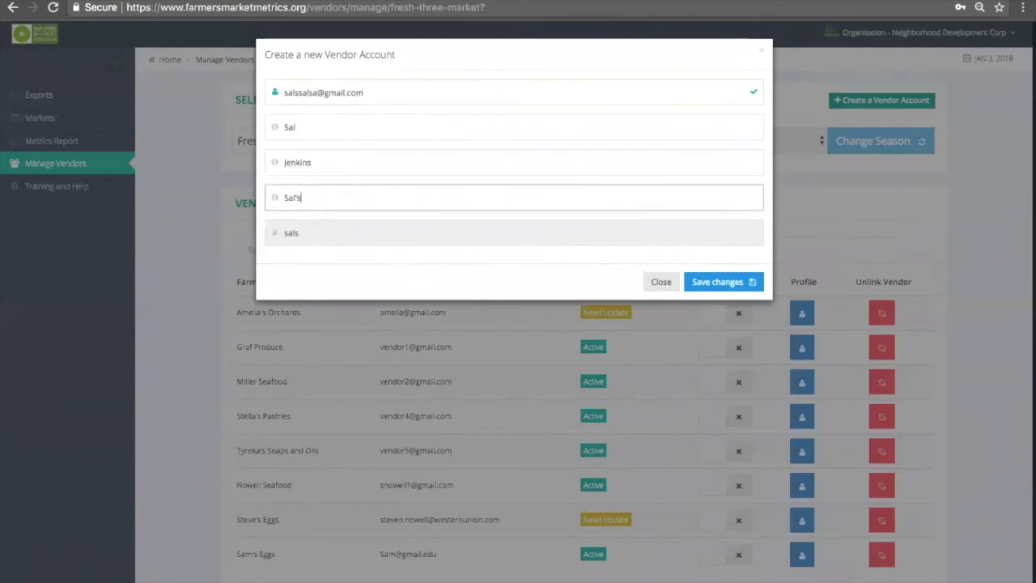
text('s Salsa)
click(719, 283)
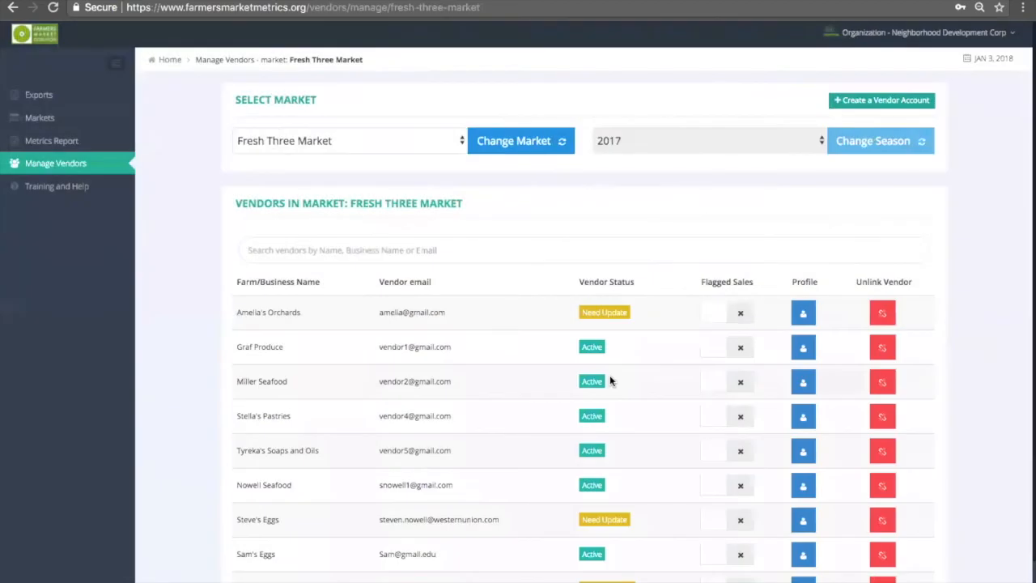
Open the Profile of Sal's Salsa from the vendor table and scroll through its blank form
scroll(668, 418, down, 2)
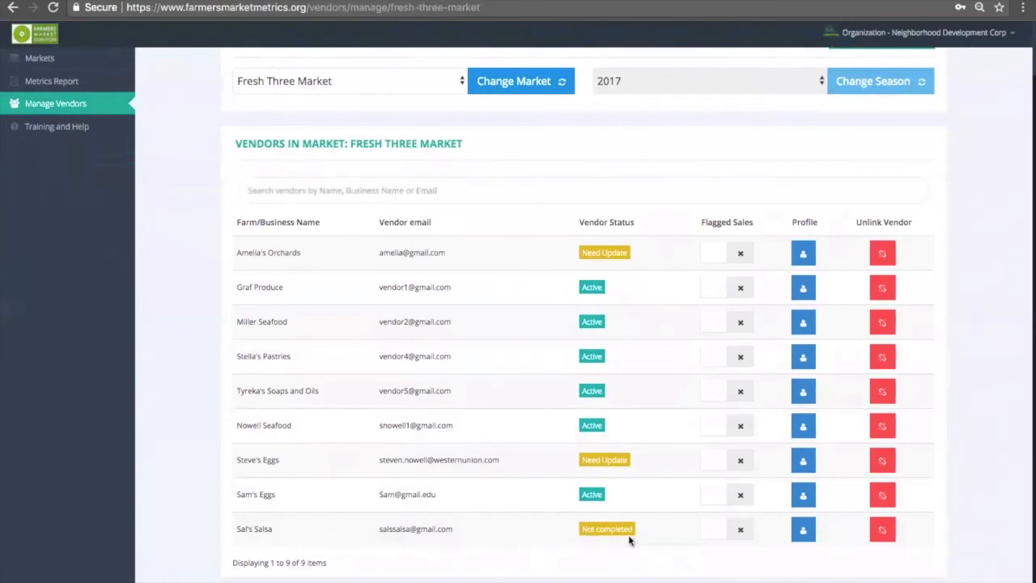
click(804, 530)
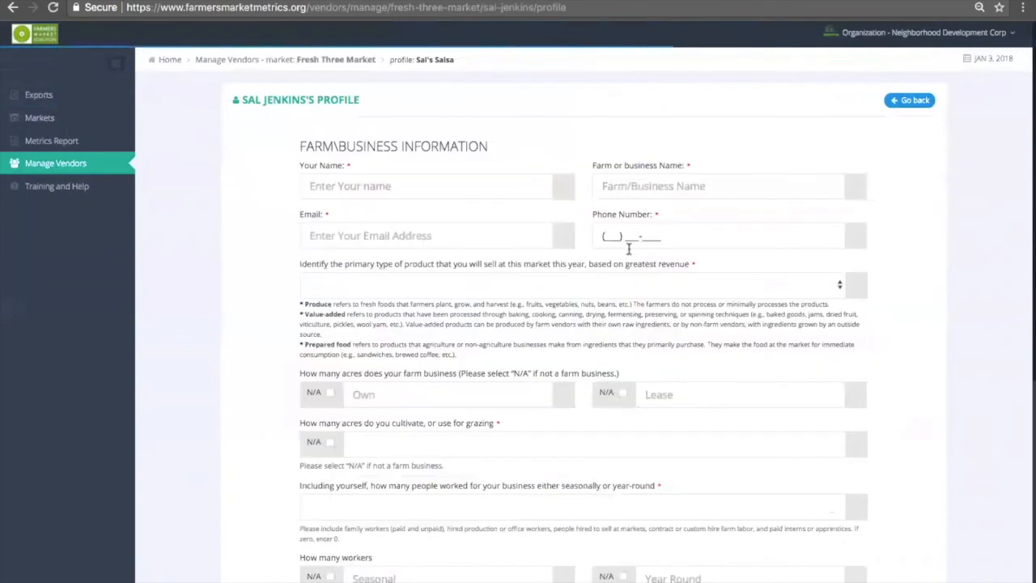
scroll(732, 384, down, 5)
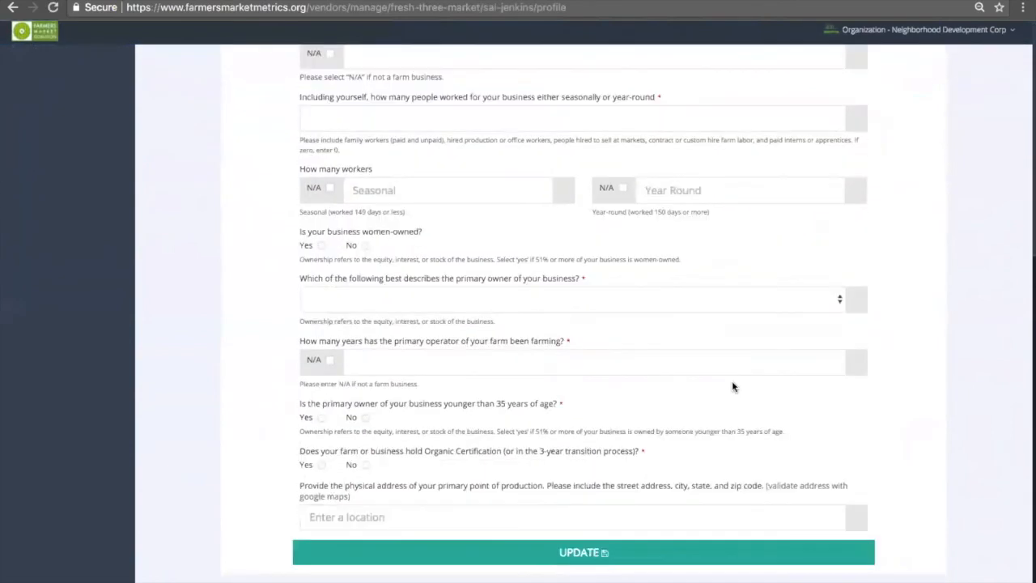